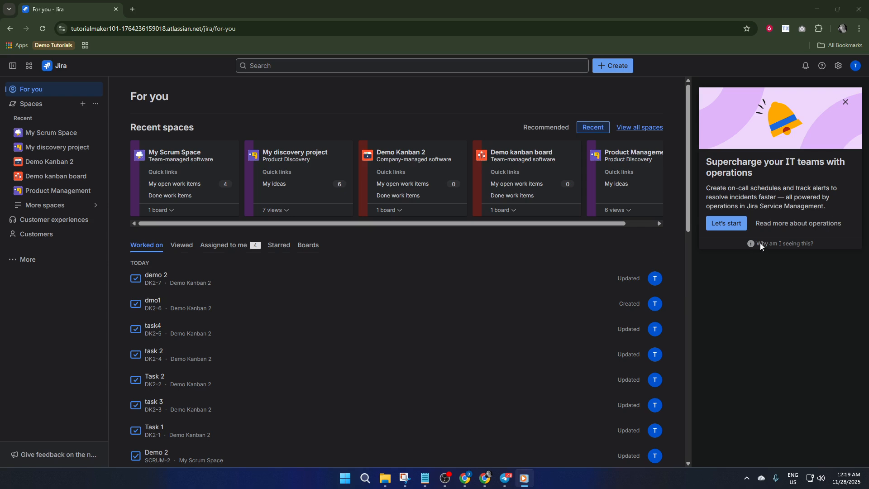
From Jira's Settings gear, open Atlassian admin User management in a new tab
click(837, 67)
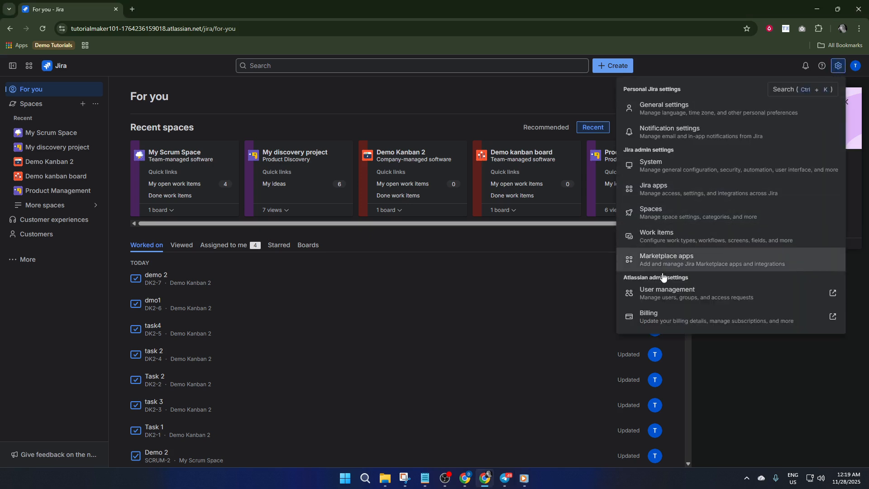
click(695, 293)
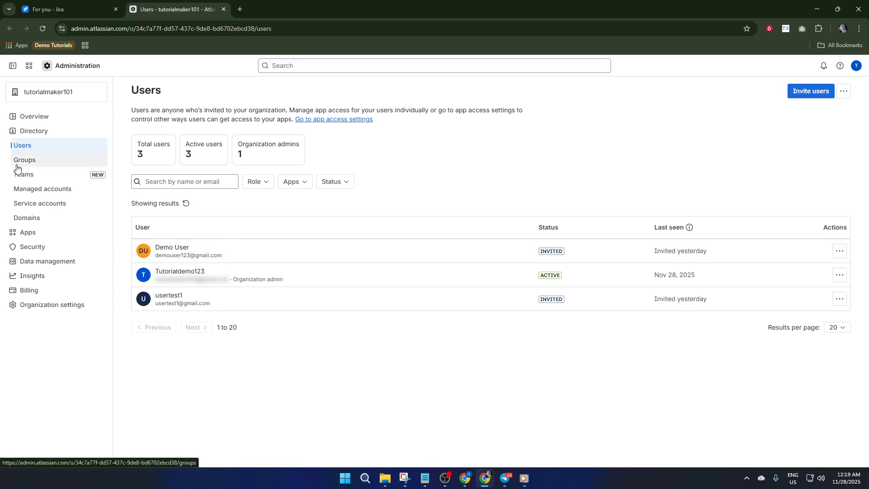
Go to the Groups list and start a new group with Create group
click(34, 164)
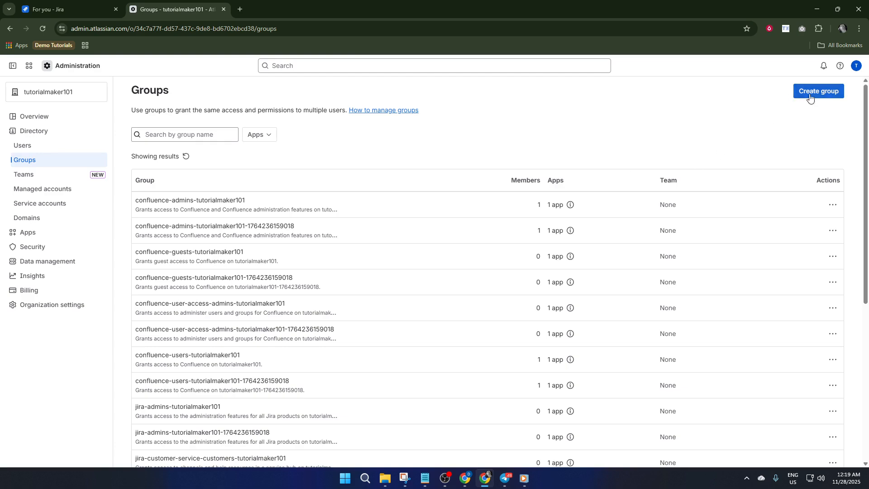
scroll(260, 229, down, 6)
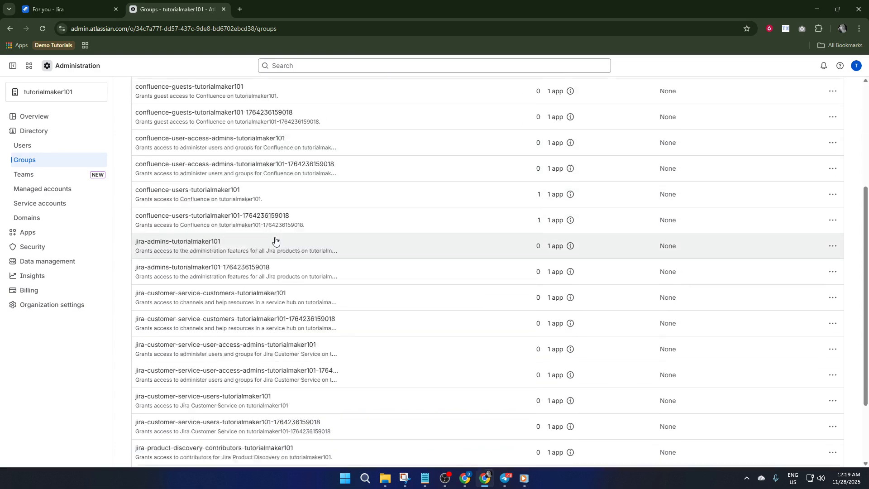
scroll(287, 247, up, 6)
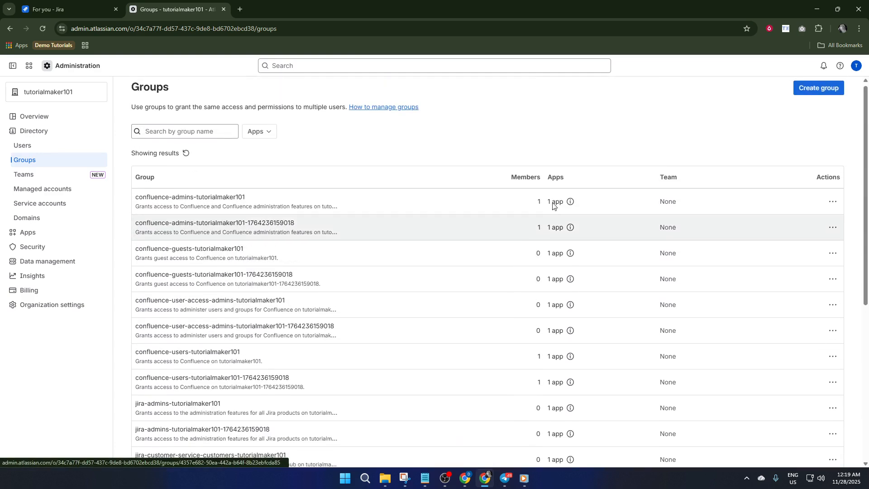
click(813, 92)
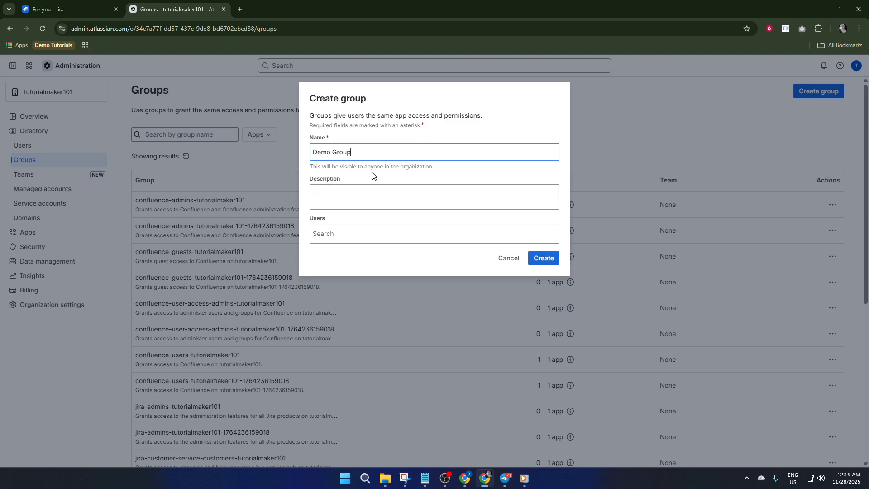
Create 'Demo Group' with description 'demo' and all three organization users, including the admin, as members
click(368, 190)
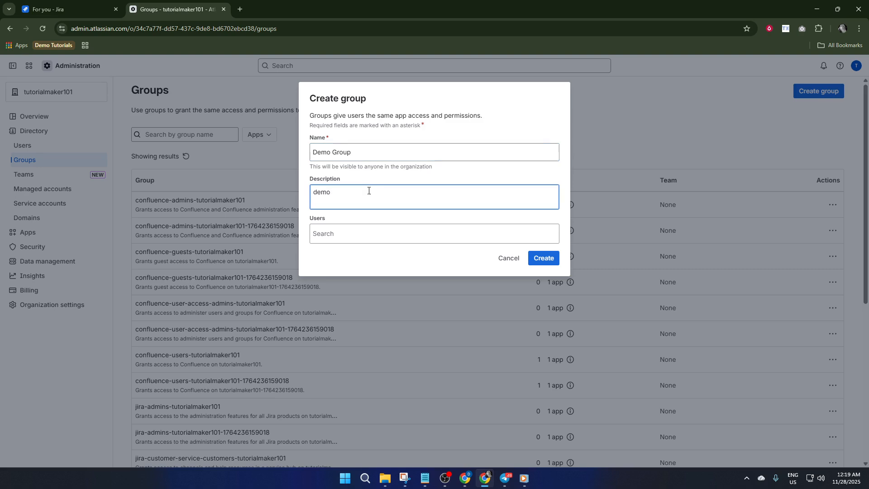
click(352, 241)
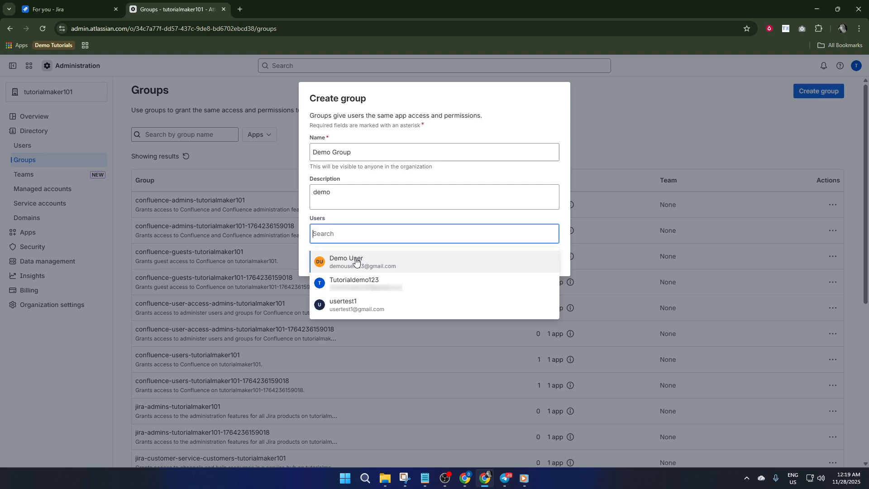
click(356, 259)
click(409, 239)
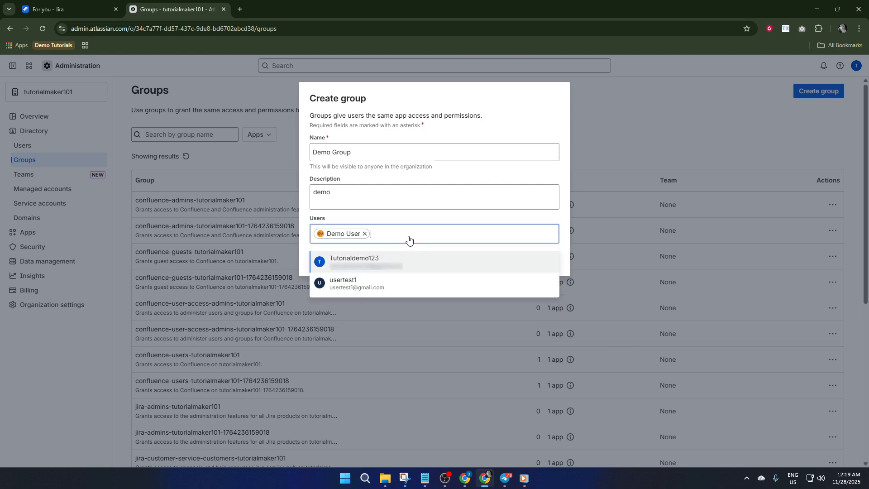
click(399, 269)
click(475, 240)
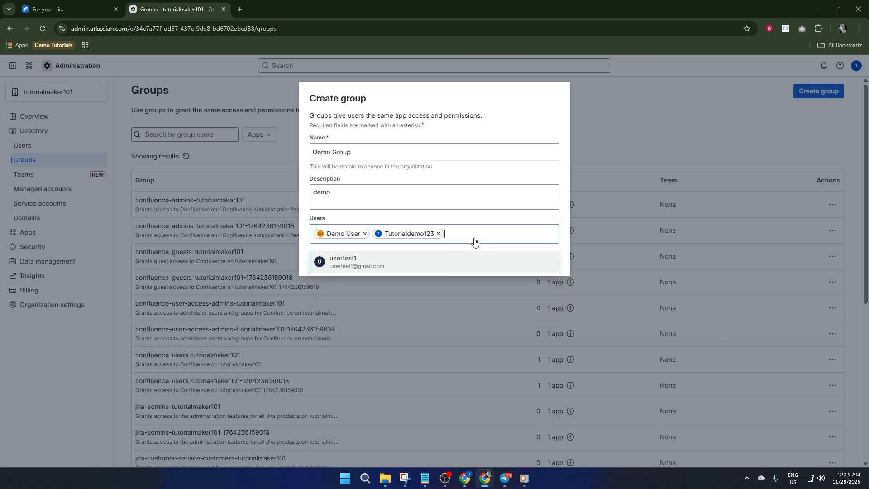
click(430, 273)
click(545, 258)
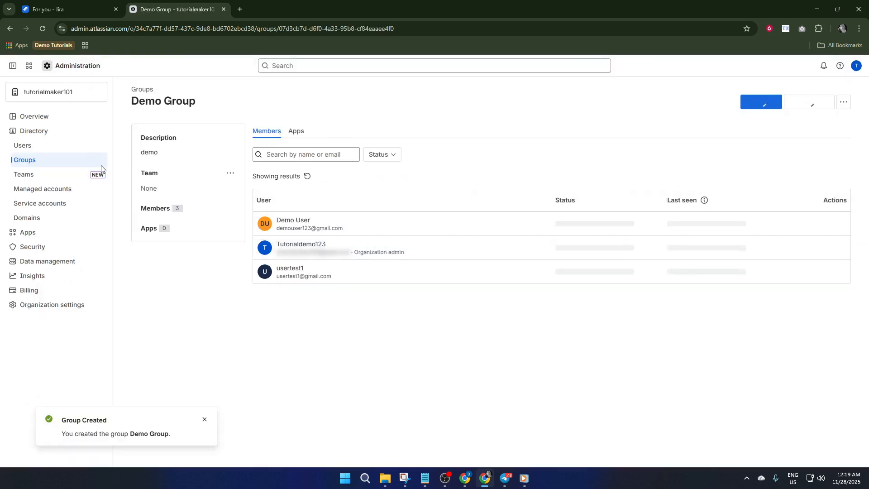
From the Users list, try inviting a new user by their e-mail address and continue
click(53, 150)
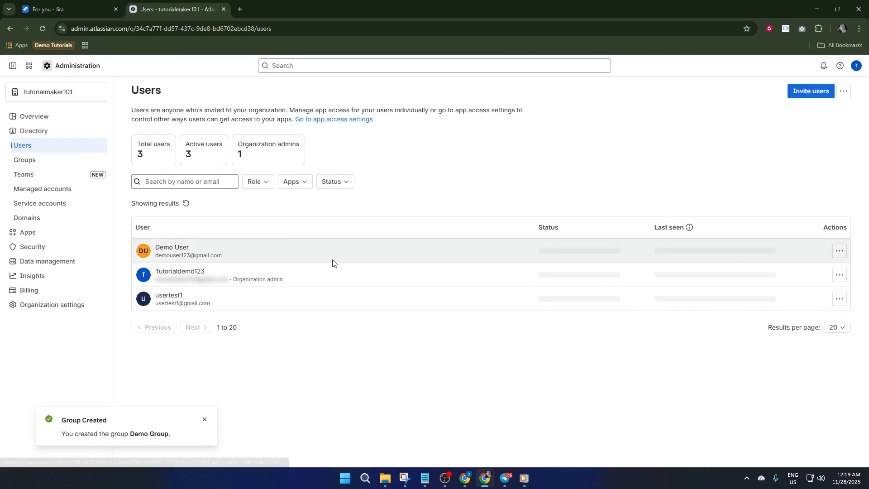
click(810, 93)
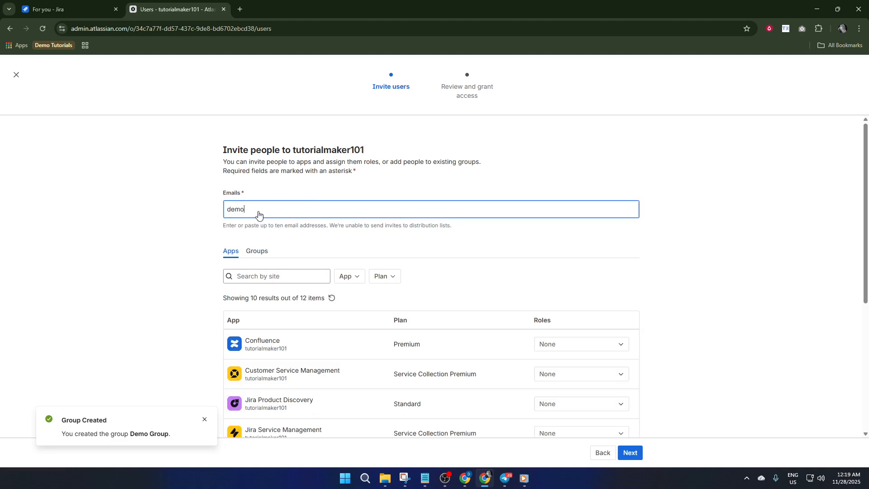
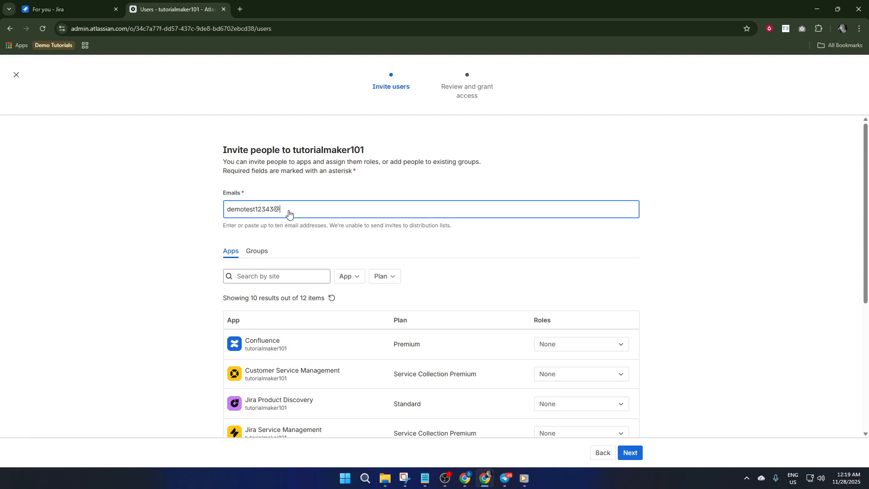
key(Return)
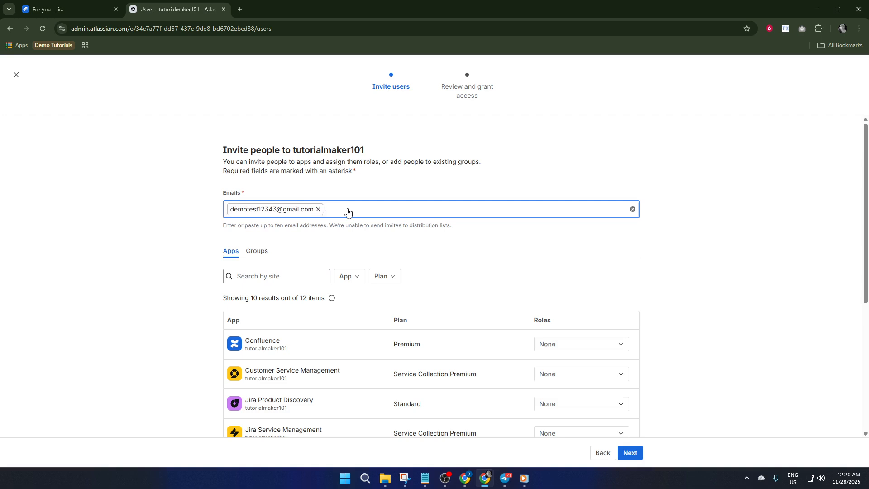
scroll(421, 231, down, 2)
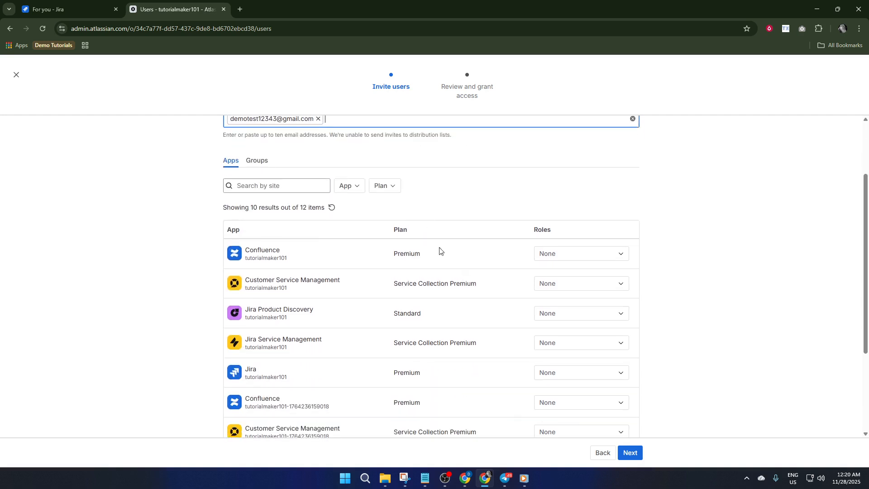
click(629, 454)
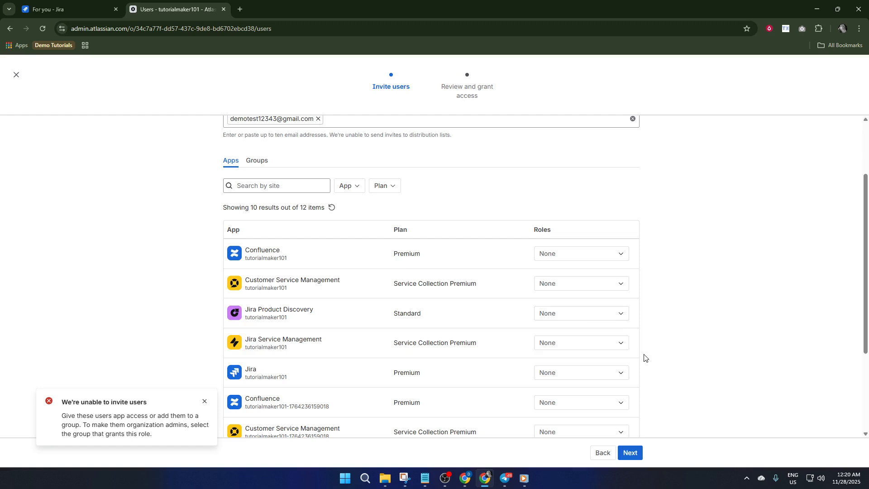
Dismiss the invite error and exit the invite flow without inviting anyone
scroll(450, 282, up, 1)
scroll(450, 282, up, 1)
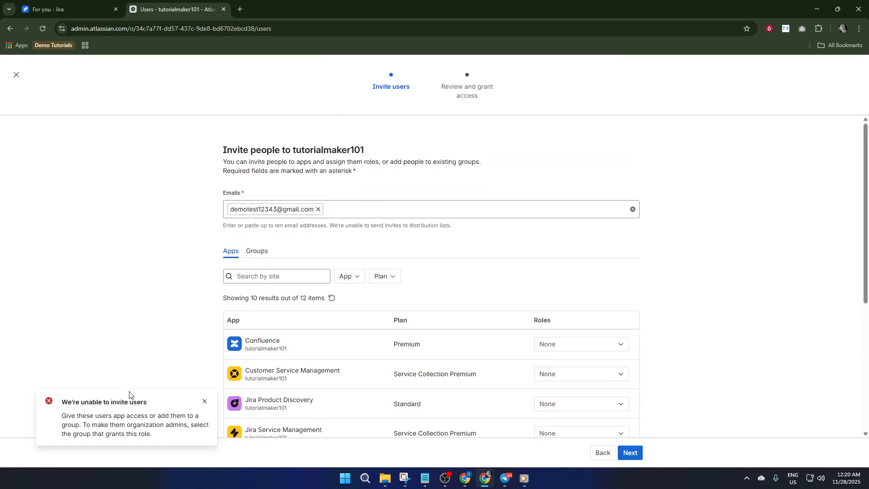
click(205, 402)
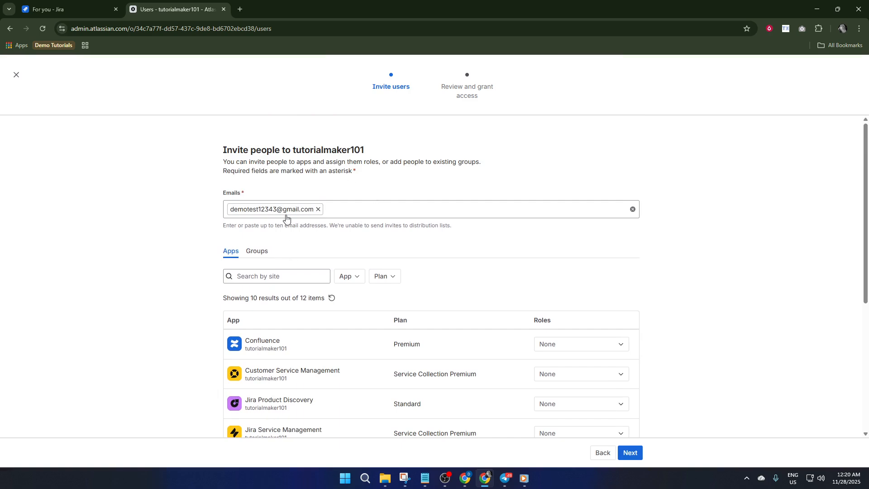
click(14, 73)
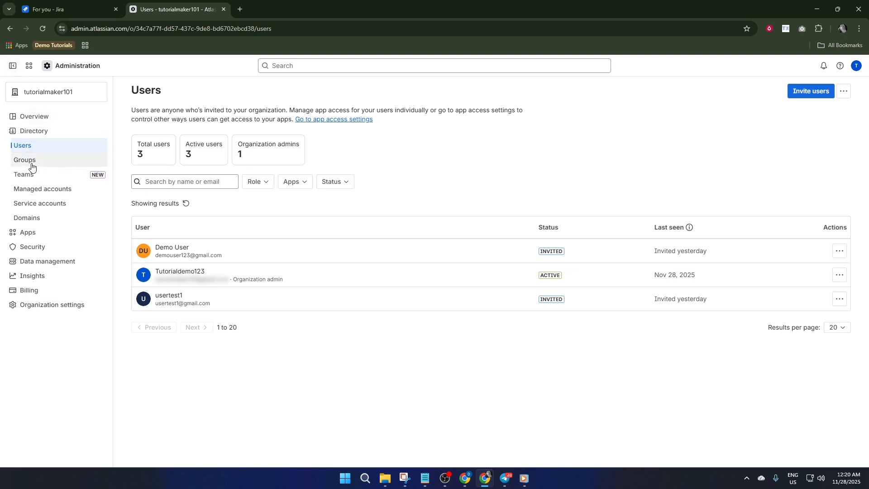
click(52, 163)
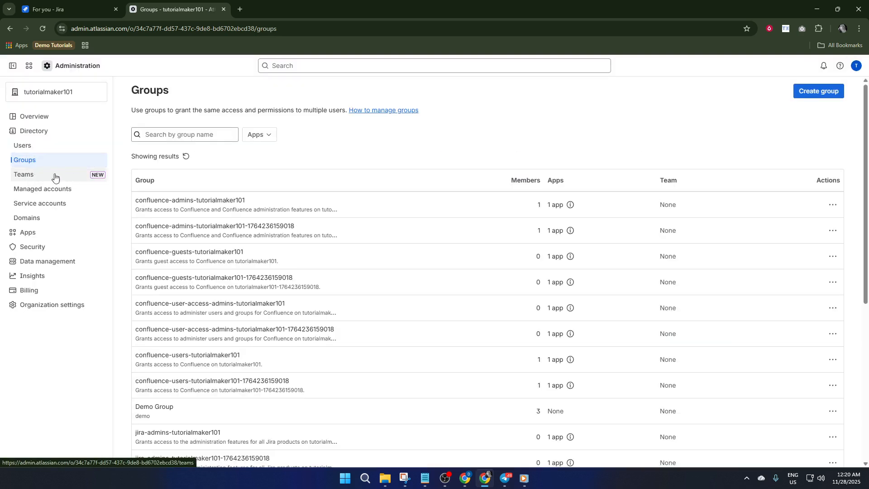
click(61, 176)
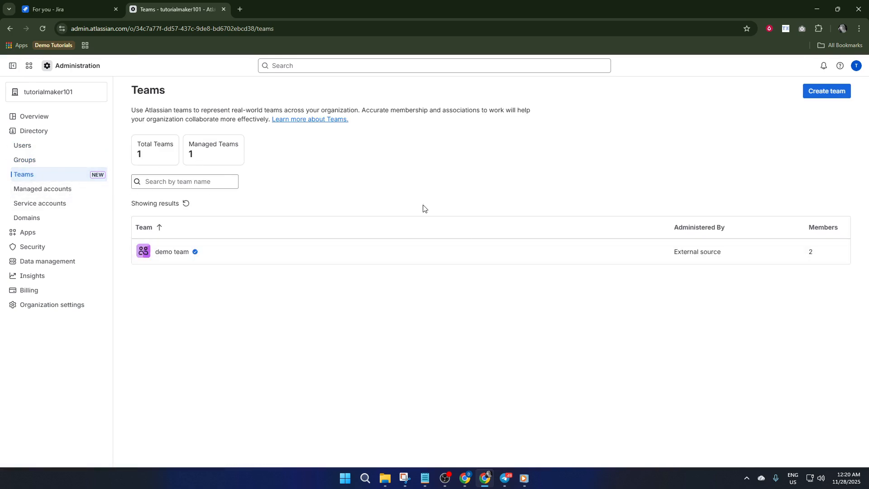
click(36, 158)
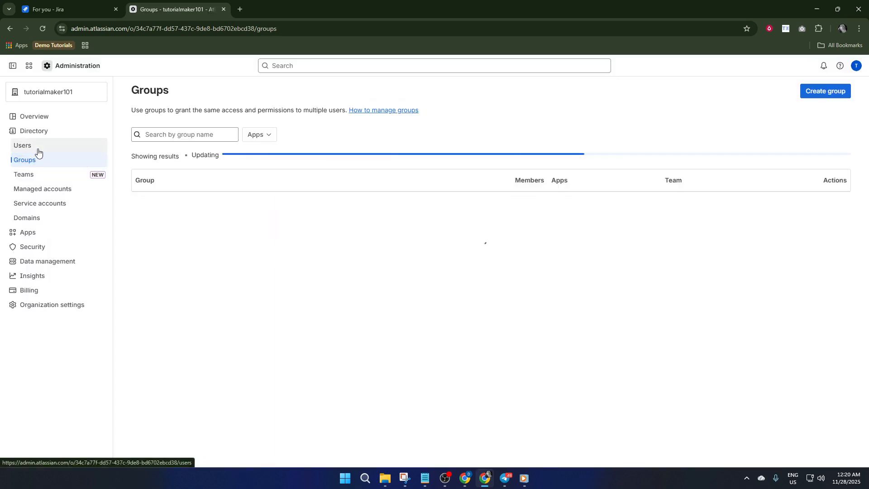
click(38, 151)
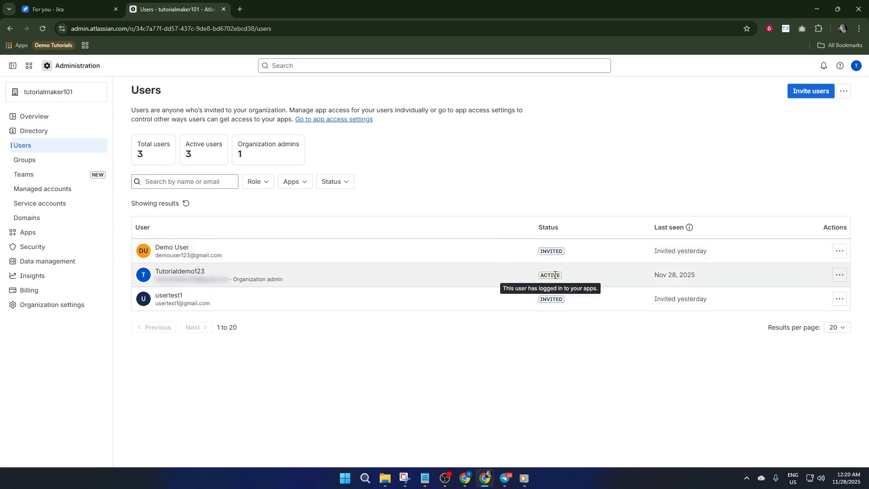
After checking Demo User's actions, filter users by Organization admin and Site admin roles
click(840, 251)
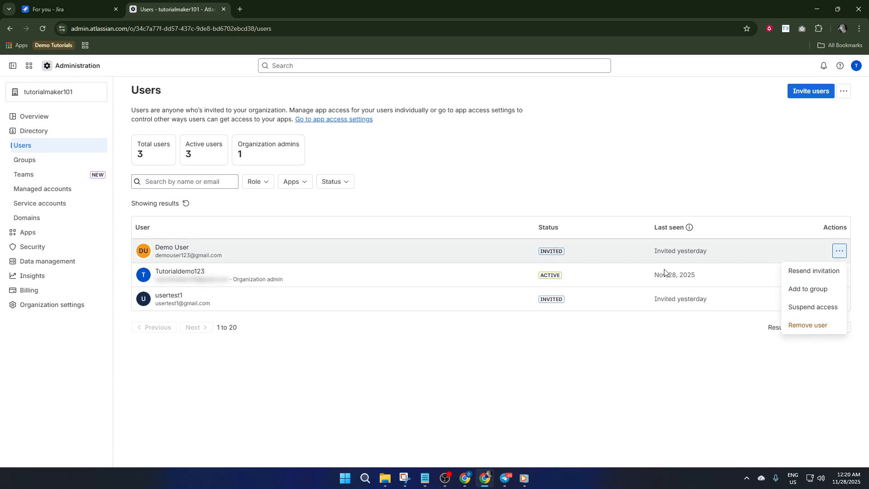
click(563, 336)
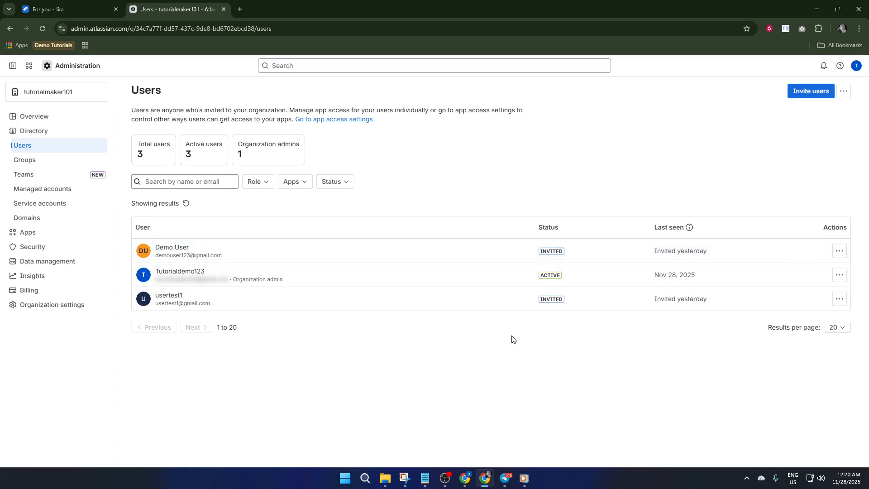
click(268, 182)
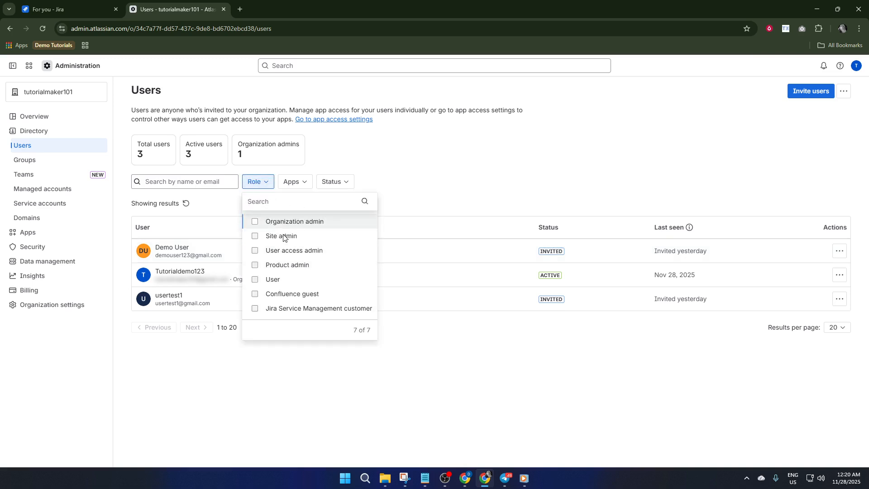
click(254, 222)
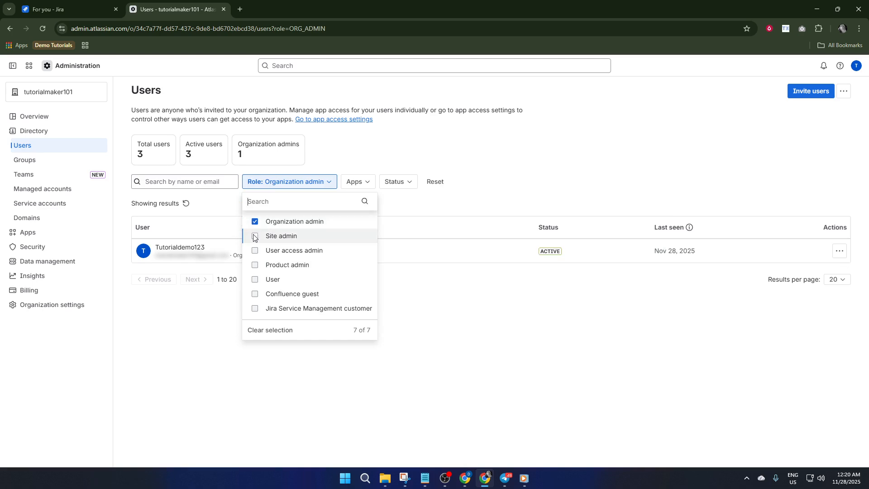
click(255, 238)
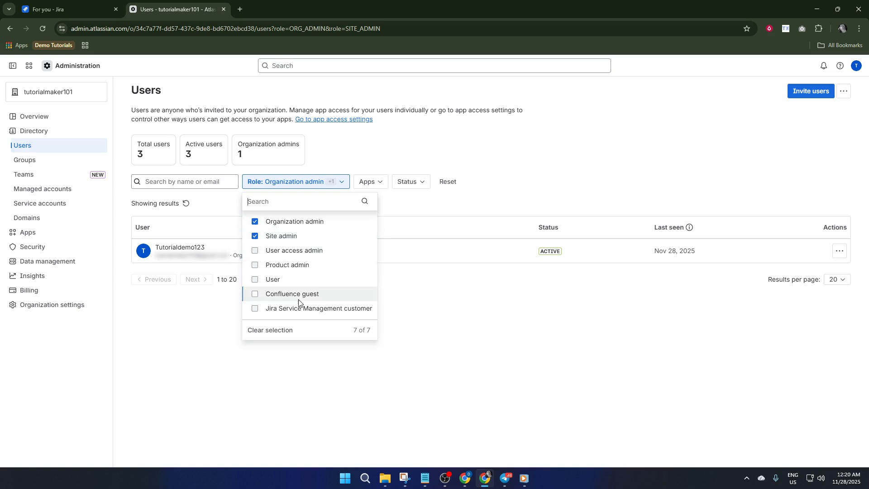
click(531, 352)
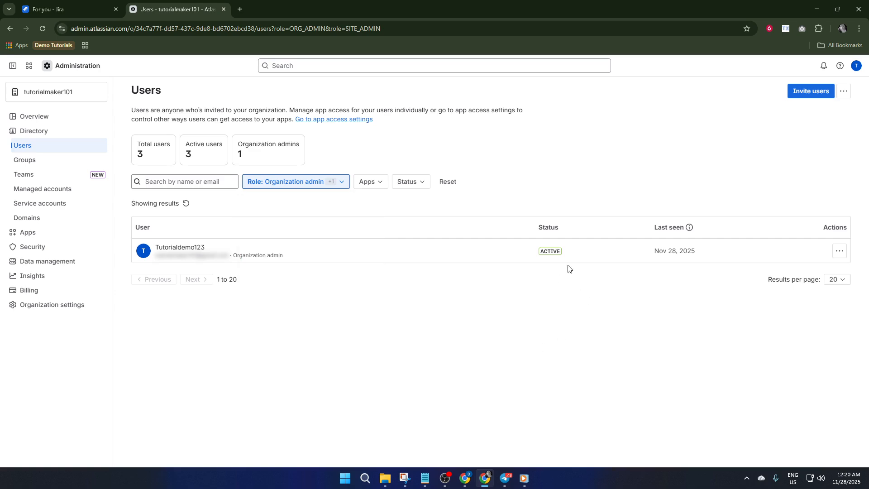
mouse_move(551, 253)
Filter the Users list to show only Active status users
click(419, 183)
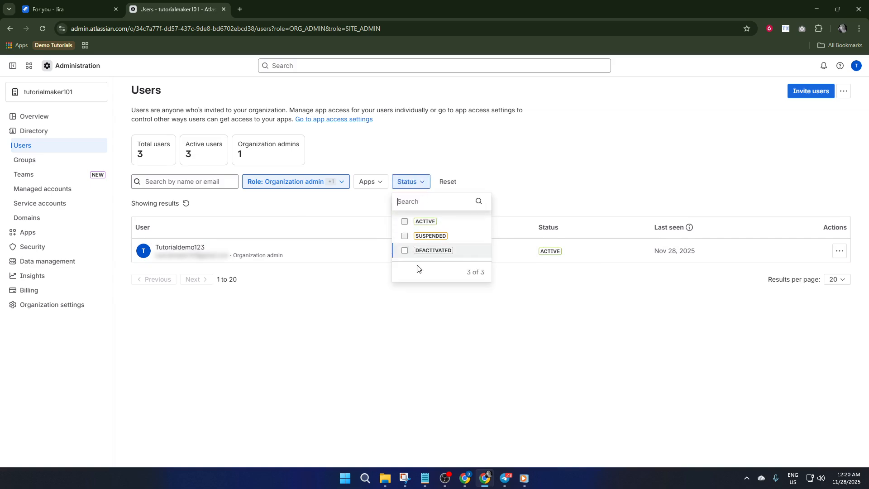
click(386, 289)
click(381, 182)
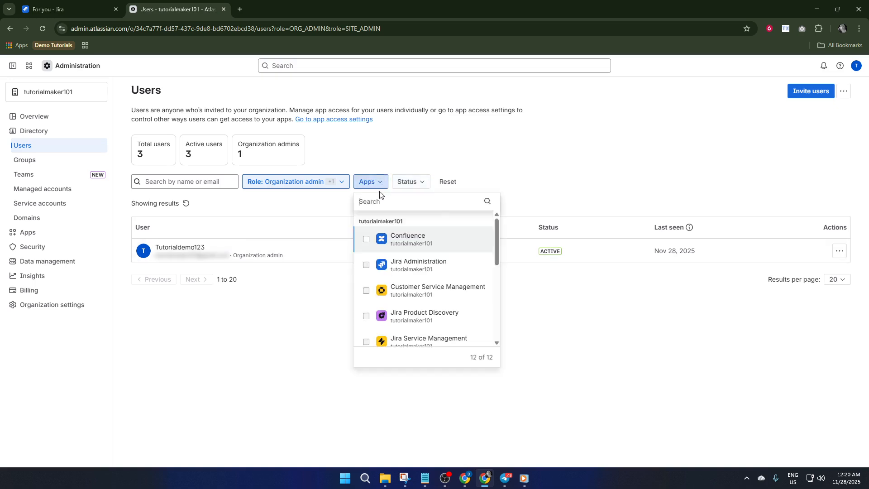
scroll(441, 281, down, 3)
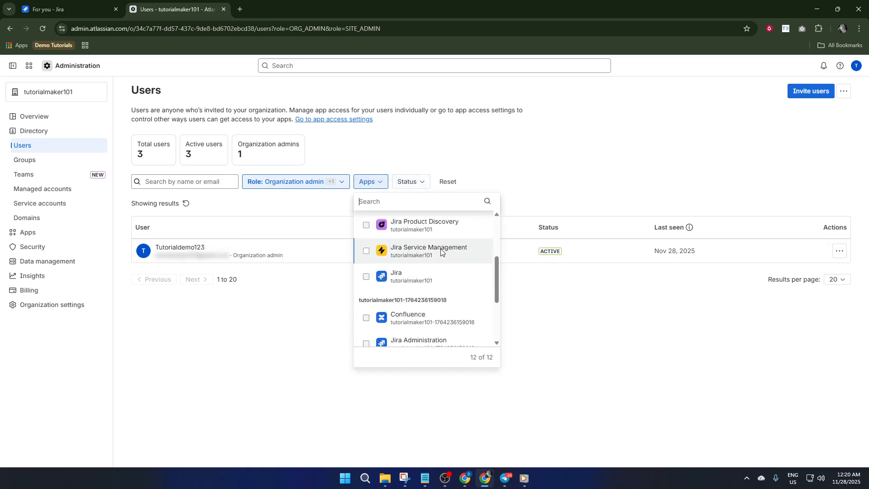
click(458, 163)
click(412, 182)
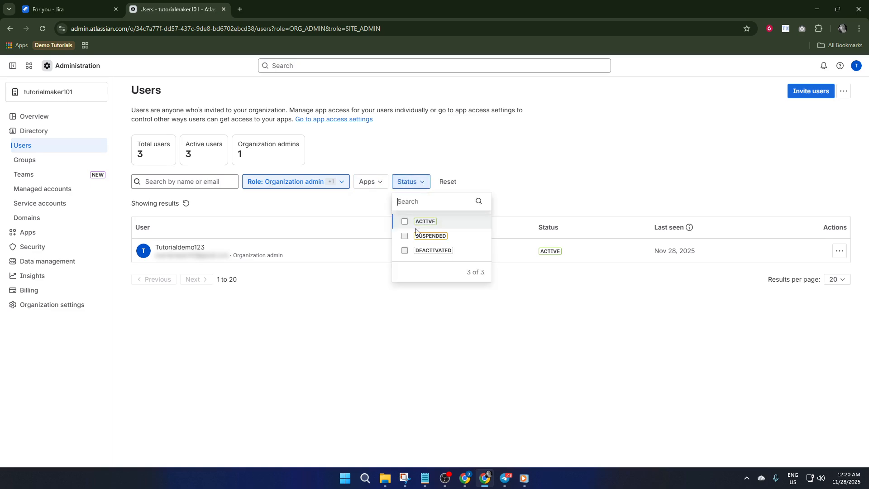
click(404, 222)
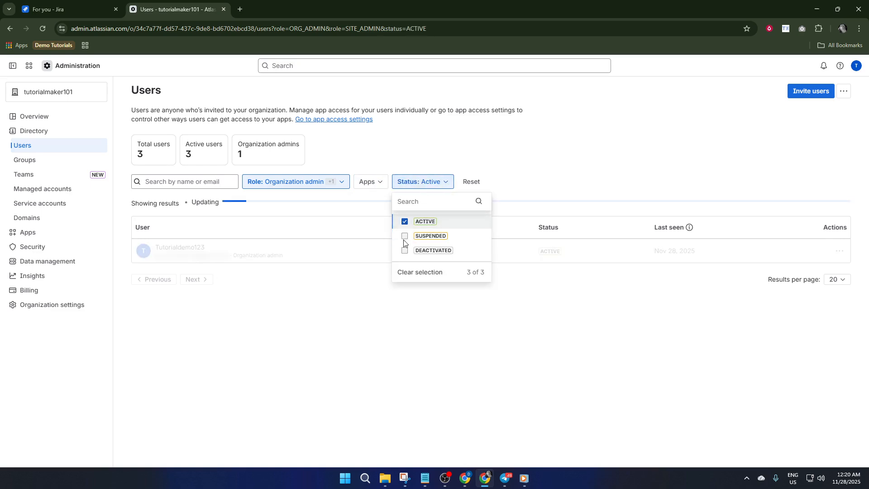
click(377, 336)
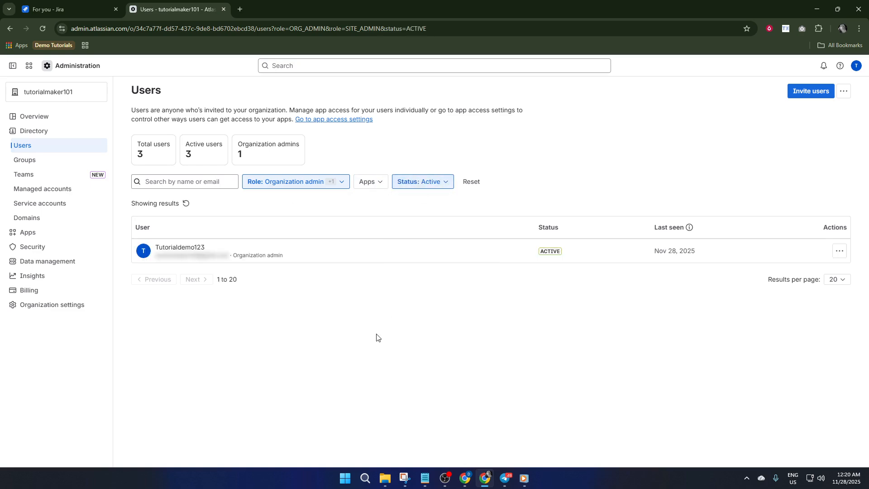
Clear the Organization admin and Site admin role filters, then go to Managed accounts
click(324, 183)
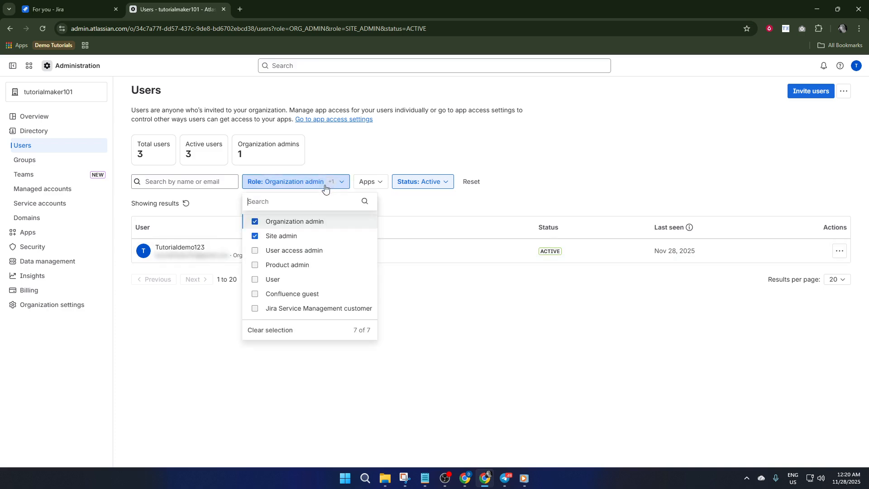
click(254, 222)
click(253, 235)
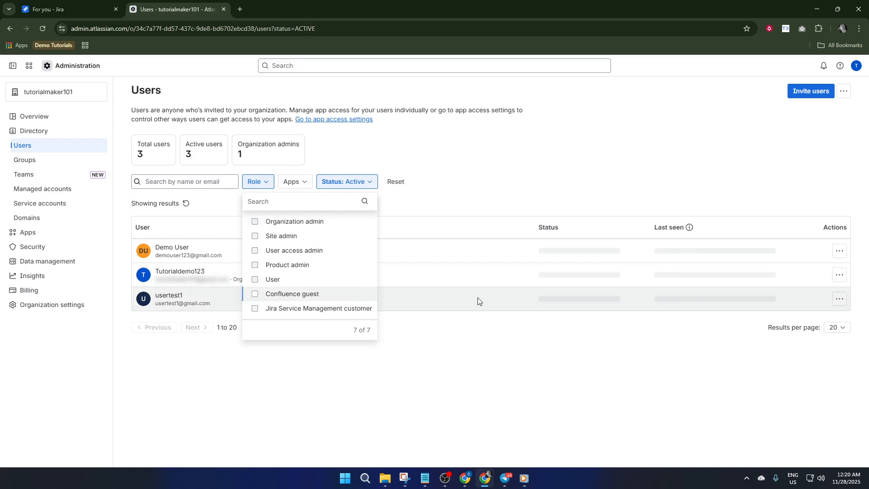
click(448, 301)
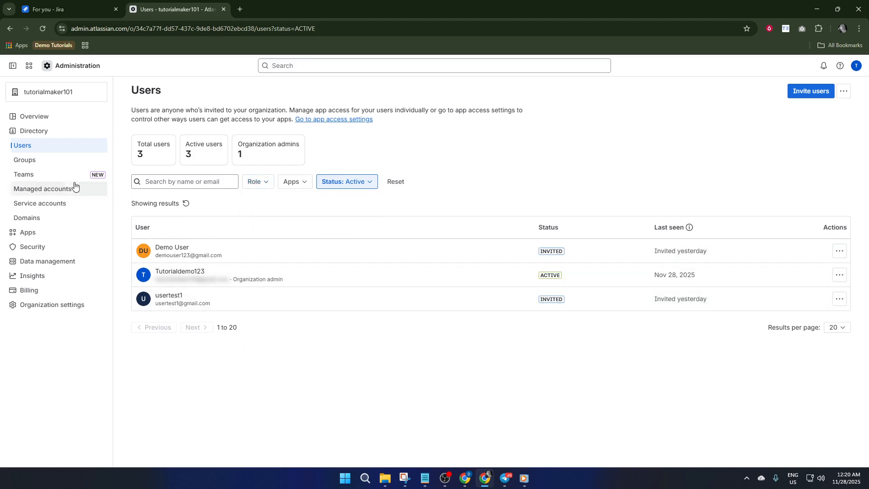
click(41, 189)
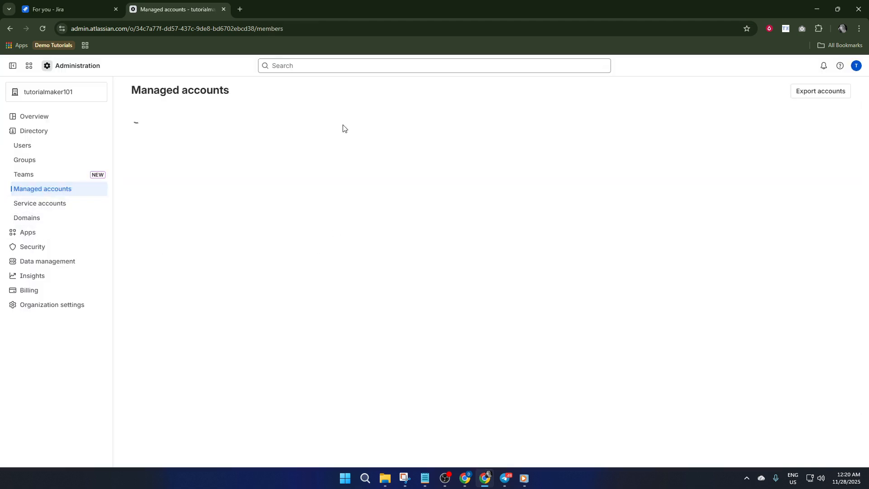